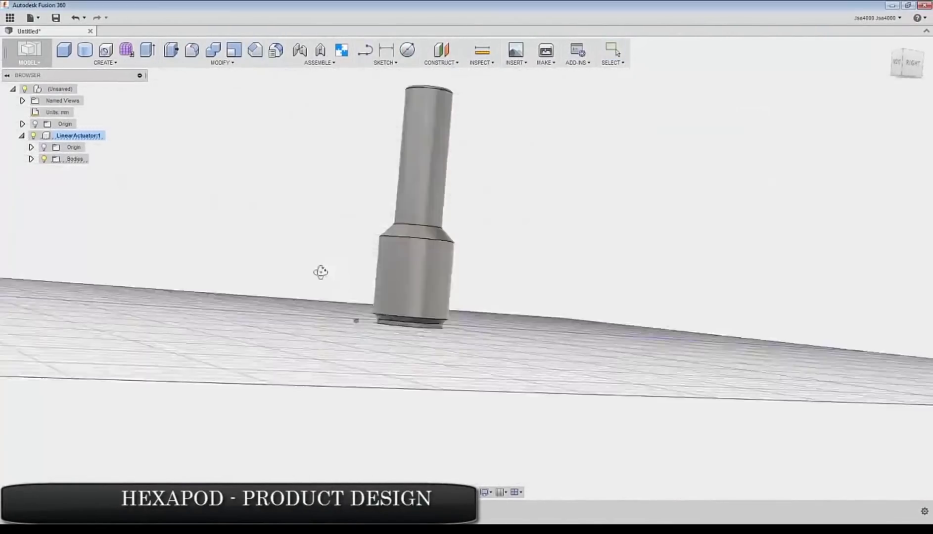
- Inspect the actuator's finished base and pin, then start moving Body2
{"action": "middle_click_drag", "start_coordinate": [321, 272], "coordinate": [324, 251], "text": "shift"}
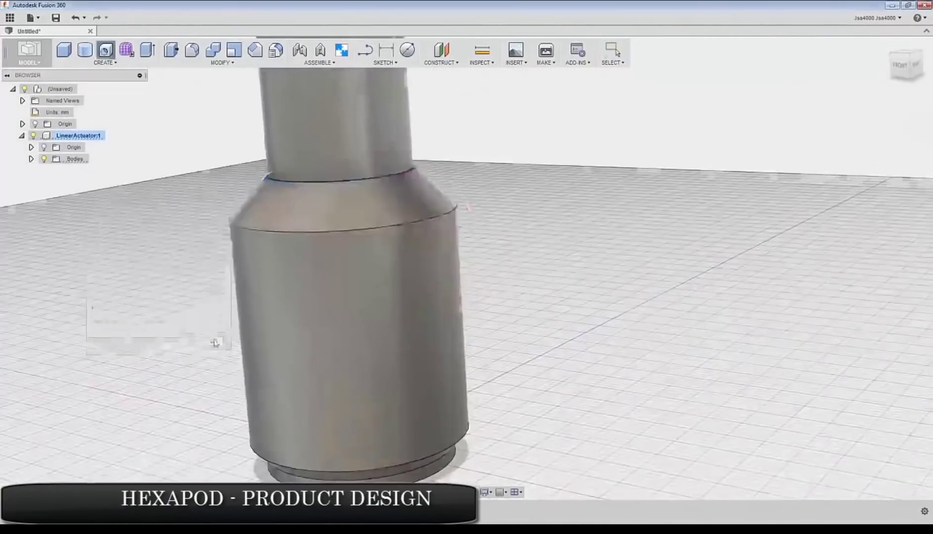
{"action": "mouse_move", "coordinate": [490, 302]}
{"action": "middle_mouse_down", "text": "shift"}
{"action": "mouse_move", "coordinate": [431, 444]}
{"action": "mouse_move", "coordinate": [492, 303]}
{"action": "middle_mouse_up", "text": "shift"}
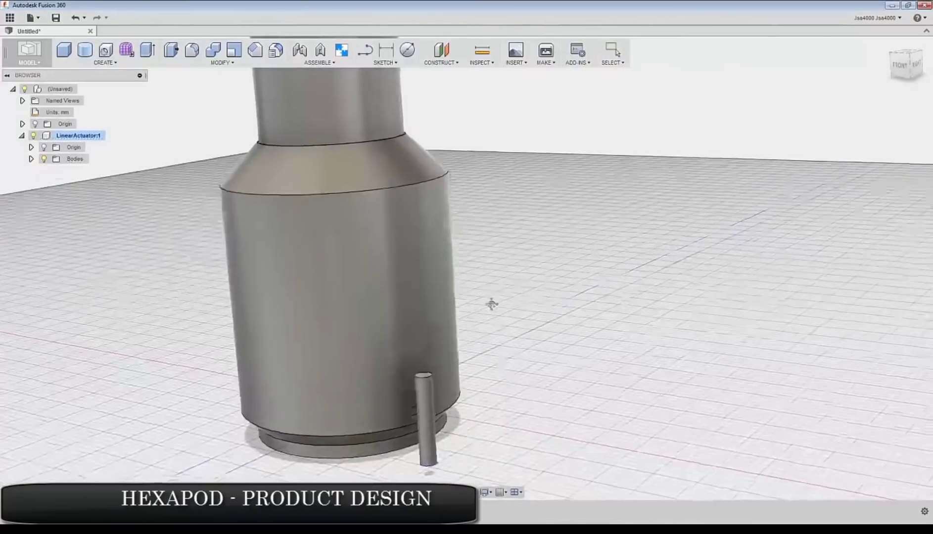
{"action": "right_click", "coordinate": [80, 182]}
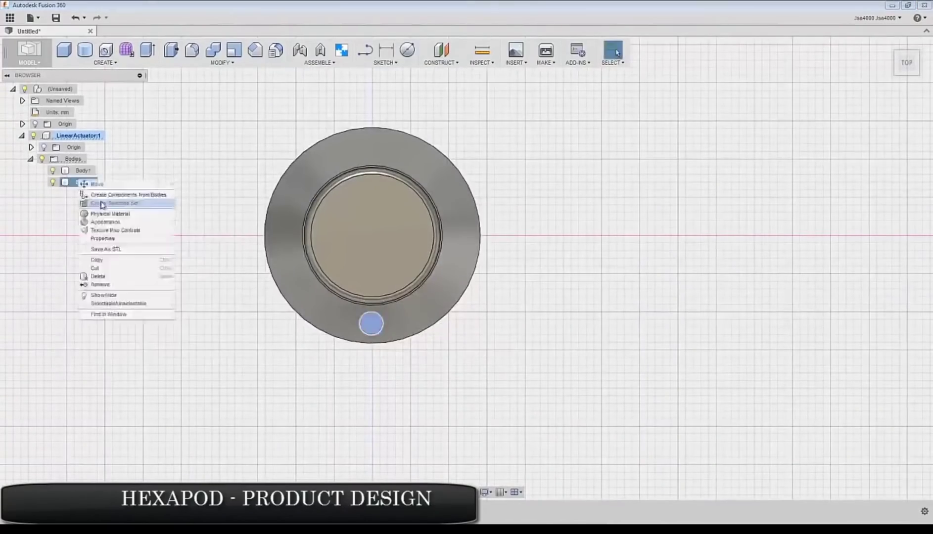
{"action": "left_click", "coordinate": [97, 183]}
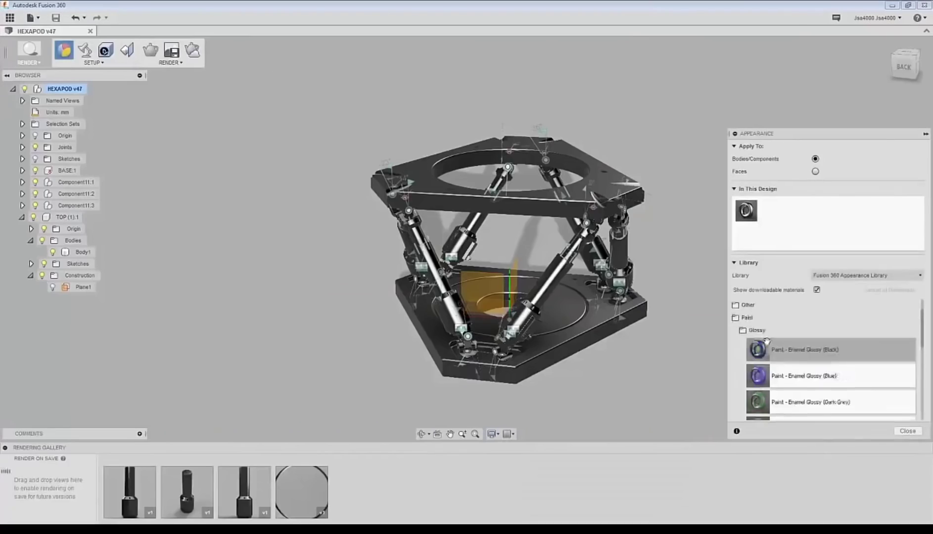
- Apply a grey finish to the hexapod base and bring up the anodized aluminium finishes for the struts
{"action": "scroll", "coordinate": [767, 326], "scroll_direction": "down", "scroll_amount": 5}
{"action": "left_click_drag", "start_coordinate": [512, 330], "coordinate": [442, 357]}
{"action": "scroll", "coordinate": [442, 357], "scroll_direction": "up", "scroll_amount": 5}
{"action": "left_click", "coordinate": [760, 334]}
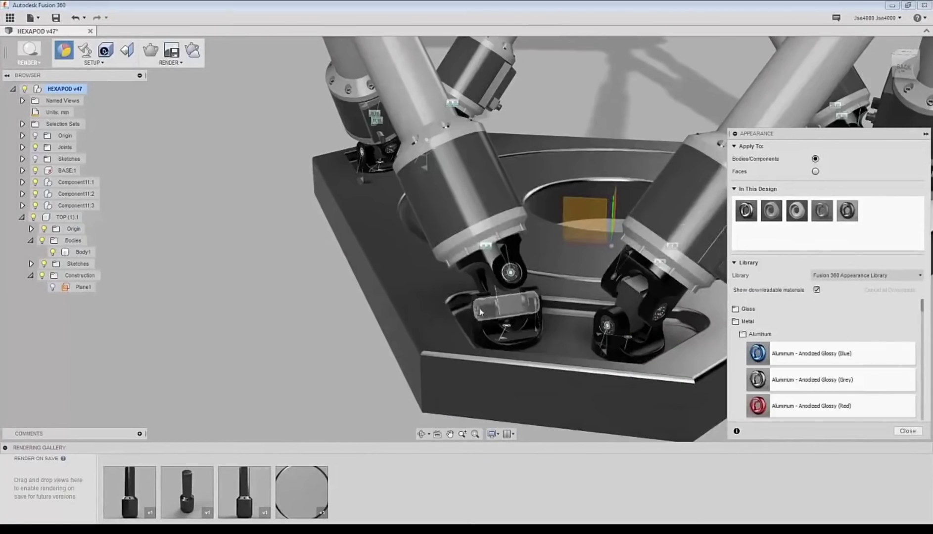
{"action": "middle_click_drag", "start_coordinate": [569, 248], "coordinate": [414, 197], "text": "shift"}
{"action": "scroll", "coordinate": [544, 233], "scroll_direction": "down", "scroll_amount": 5}
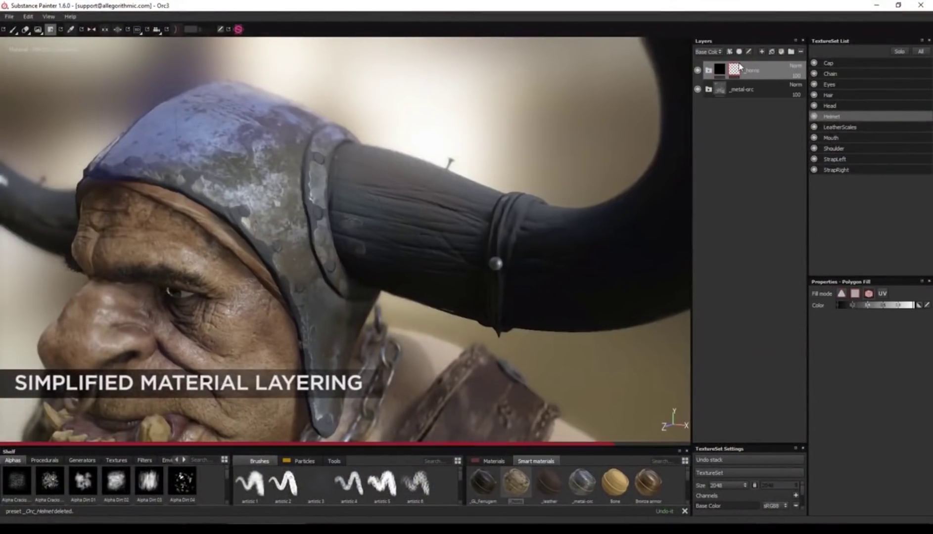
- Apply the Bronze armor smart material and lower the armour's dirt contrast
{"action": "left_click_drag", "start_coordinate": [648, 482], "coordinate": [752, 49]}
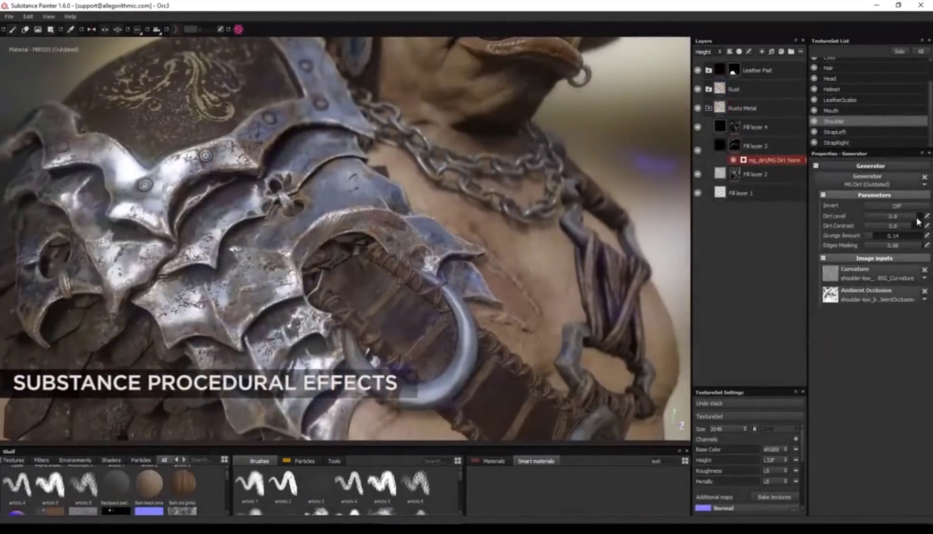
{"action": "left_click_drag", "start_coordinate": [911, 225], "coordinate": [905, 231]}
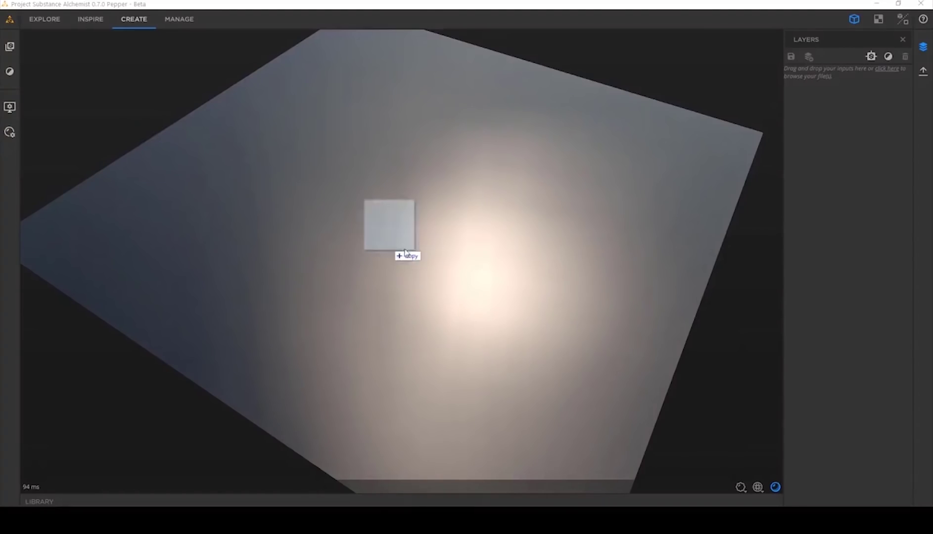
- Import the cobblestone photo as a material, hide Equalizer, and enlarge and vary the splattered stones
{"action": "left_click_drag", "start_coordinate": [392, 246], "coordinate": [393, 247]}
{"action": "left_click", "coordinate": [647, 386]}
{"action": "left_click", "coordinate": [800, 82]}
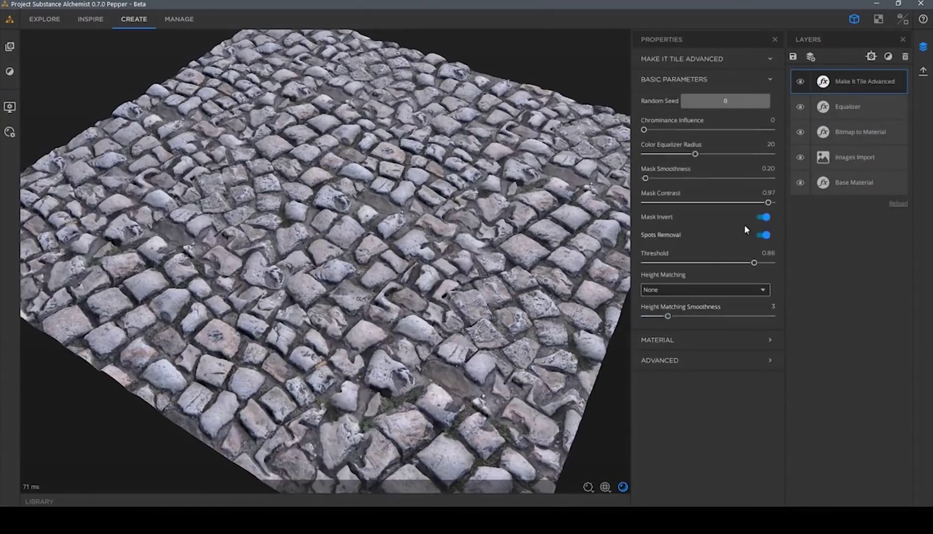
{"action": "left_click", "coordinate": [762, 215]}
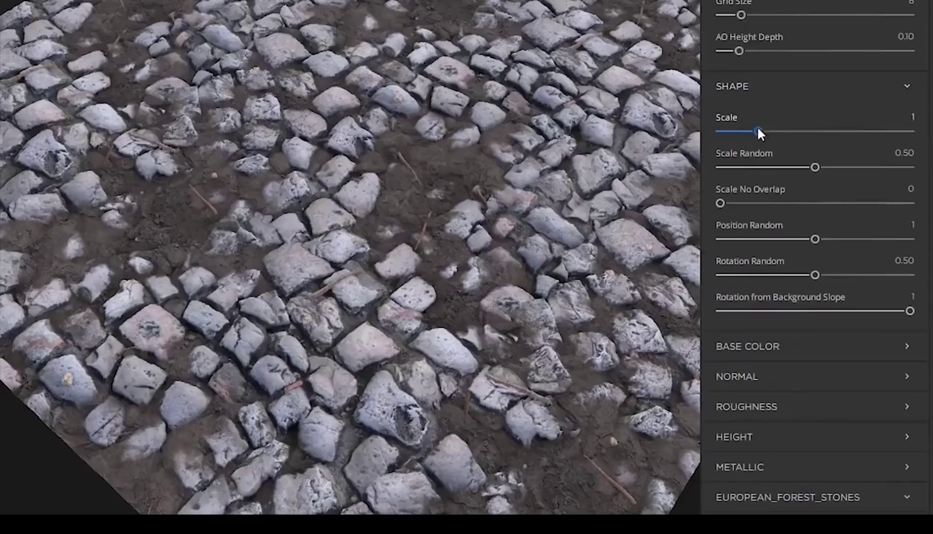
{"action": "left_click_drag", "start_coordinate": [756, 130], "coordinate": [805, 136]}
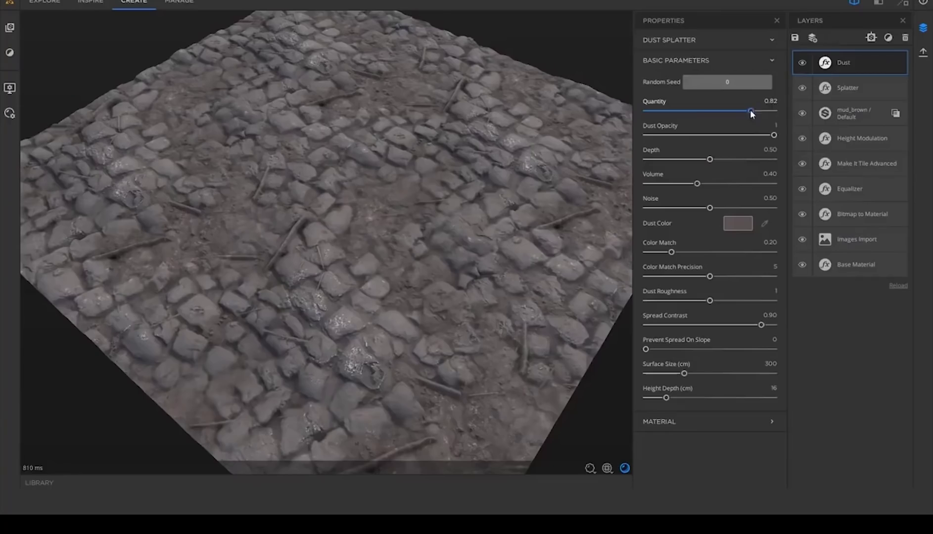
{"action": "left_click_drag", "start_coordinate": [749, 109], "coordinate": [718, 110]}
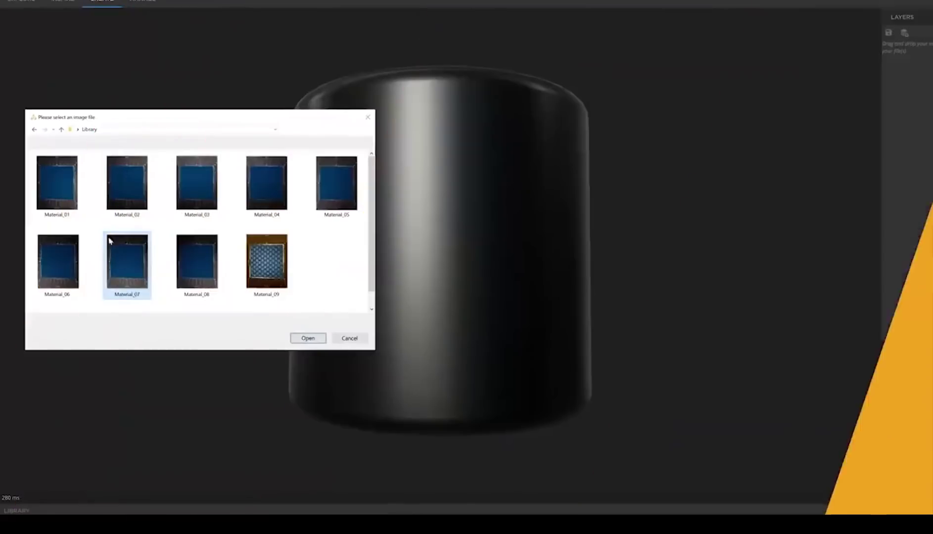
- Set the nine images' surface type to Fabric and add a Crop filter
{"action": "key", "text": "ctrl+a"}
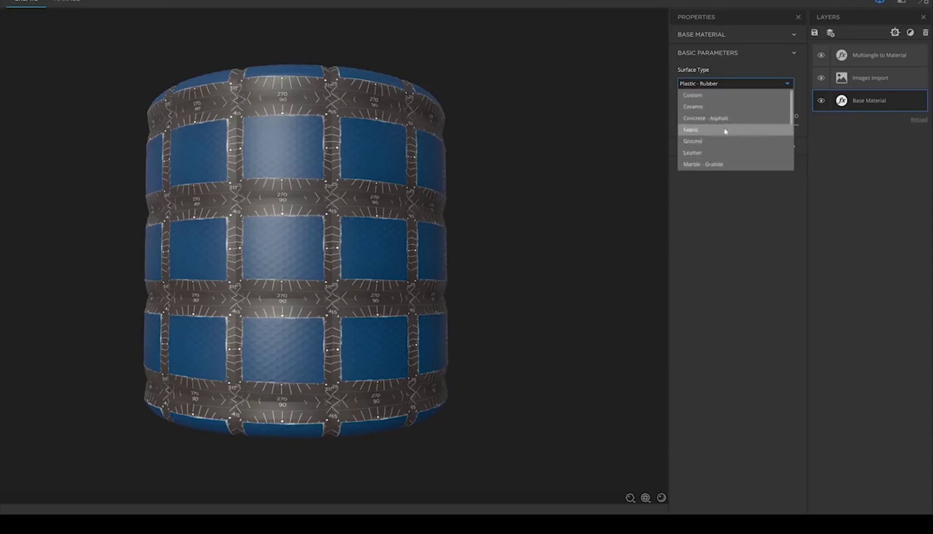
{"action": "left_click", "coordinate": [725, 130]}
{"action": "left_click", "coordinate": [878, 55]}
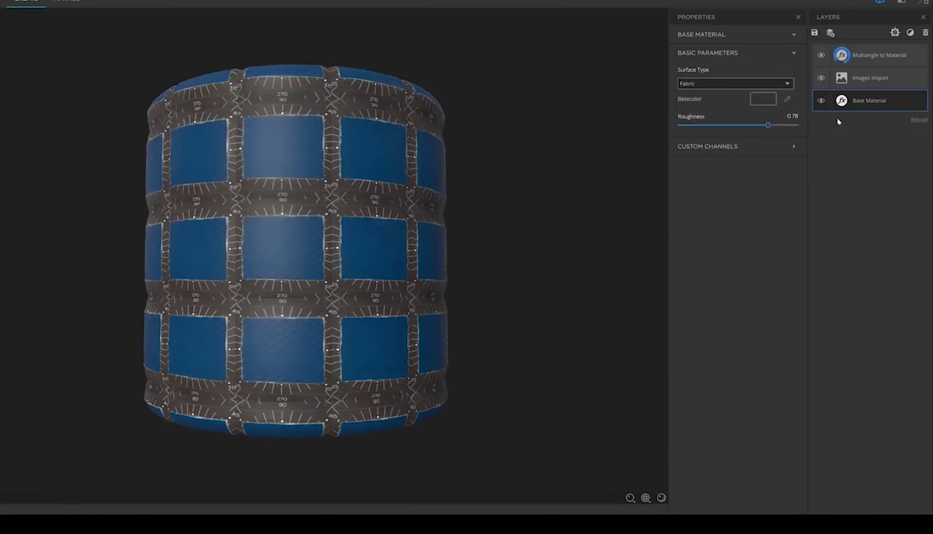
{"action": "left_click", "coordinate": [910, 32]}
{"action": "left_click", "coordinate": [880, 189]}
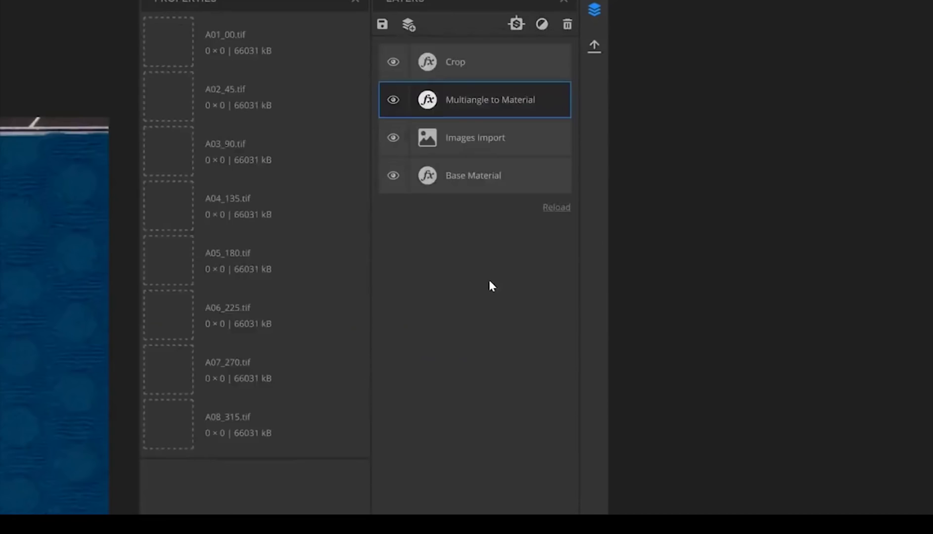
- Trim the crop's bottom edge and add a Color Variation filter with a brighter green
{"action": "left_click", "coordinate": [484, 67]}
{"action": "left_click_drag", "start_coordinate": [574, 366], "coordinate": [573, 354]}
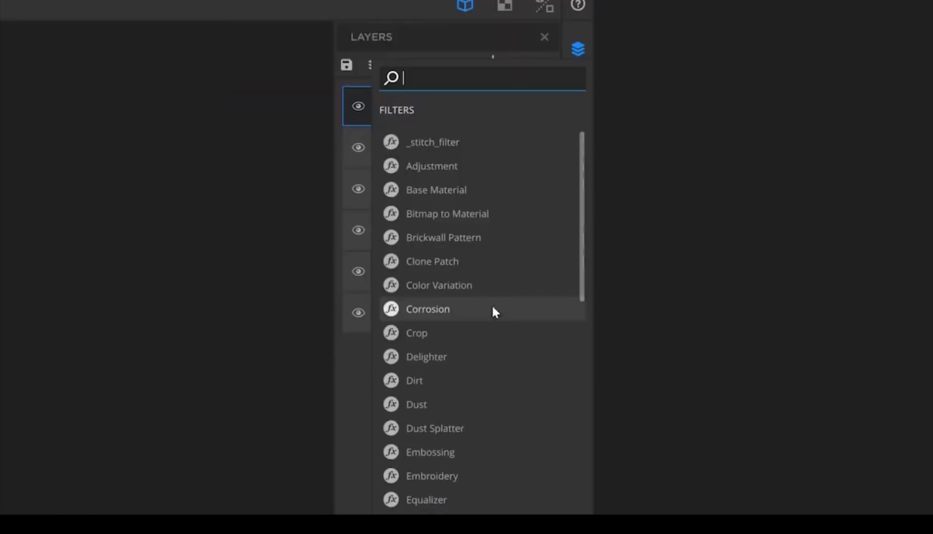
{"action": "left_click", "coordinate": [477, 286]}
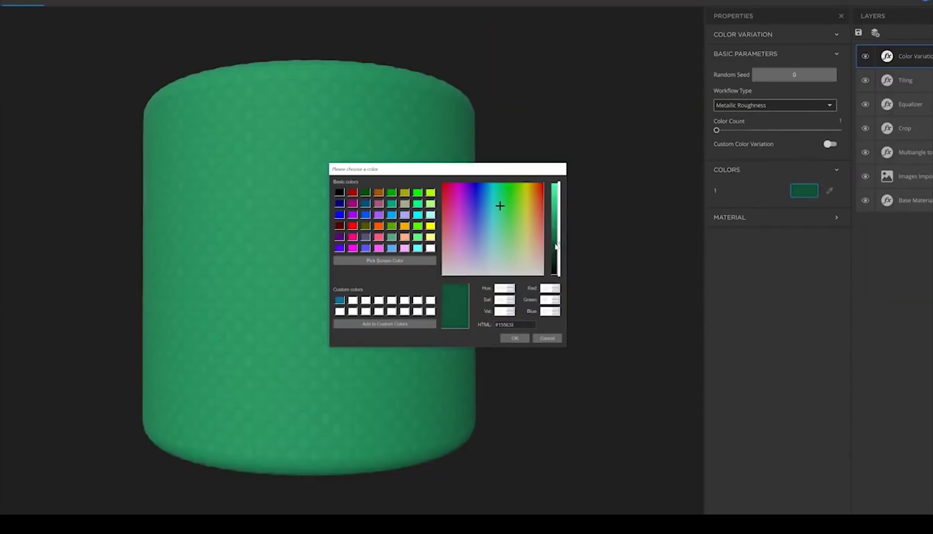
{"action": "left_click_drag", "start_coordinate": [555, 246], "coordinate": [555, 238]}
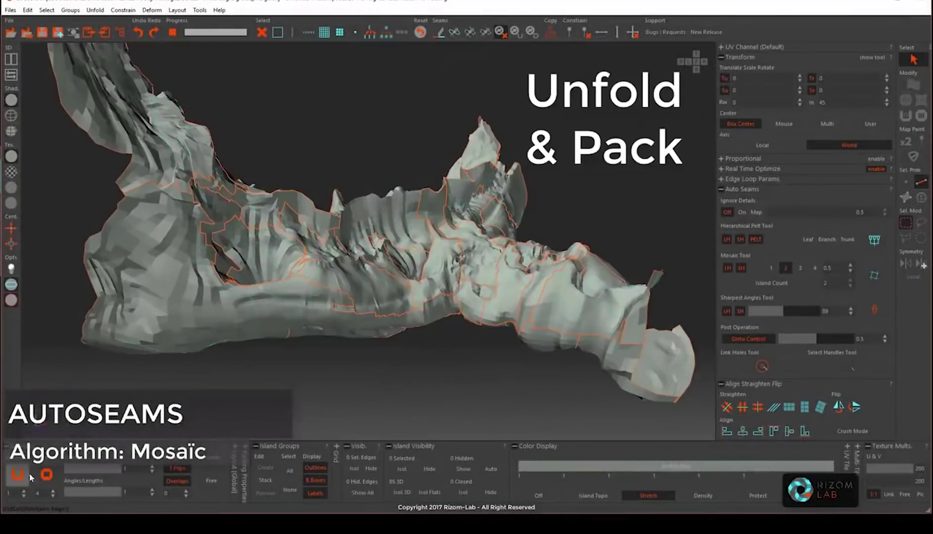
- Unfold and pack the rock mesh's UVs and orbit around the unfolded result
{"action": "left_click", "coordinate": [27, 476]}
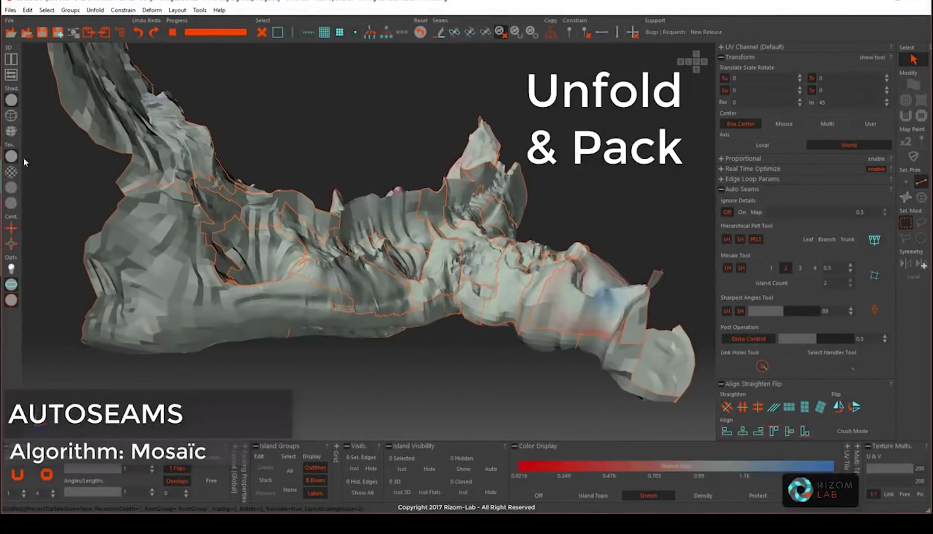
{"action": "left_click", "coordinate": [11, 171]}
{"action": "left_click_drag", "start_coordinate": [74, 208], "coordinate": [494, 283], "text": "alt"}
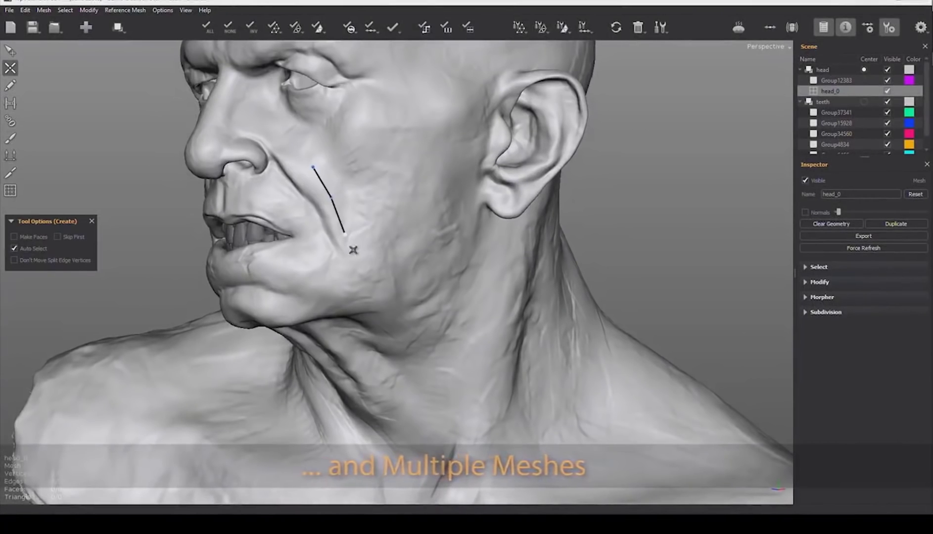
- Close the third quad on the cheek, add a new retopology mesh, and select the head reference mesh
{"action": "left_click", "coordinate": [351, 265]}
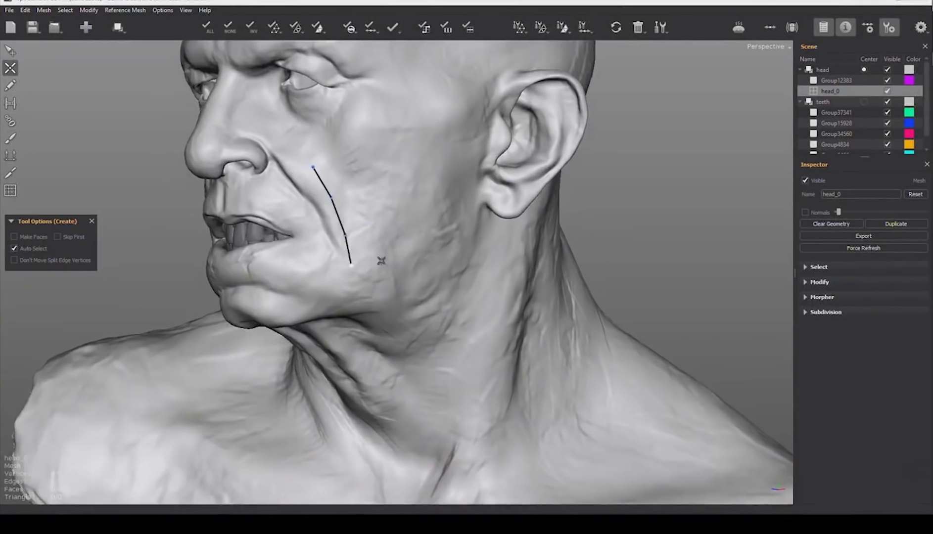
{"action": "left_click", "coordinate": [339, 145]}
{"action": "key", "text": "e"}
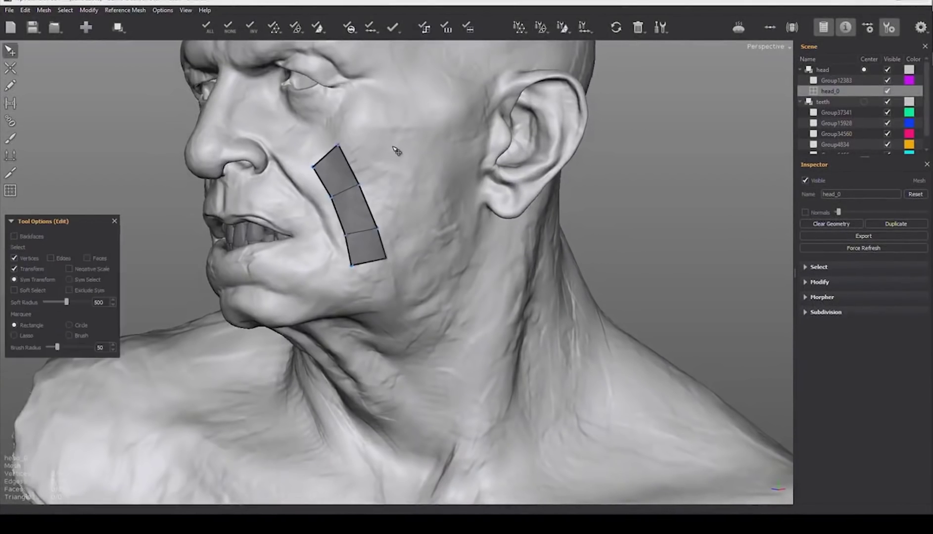
{"action": "left_click", "coordinate": [92, 26]}
{"action": "key", "text": "c"}
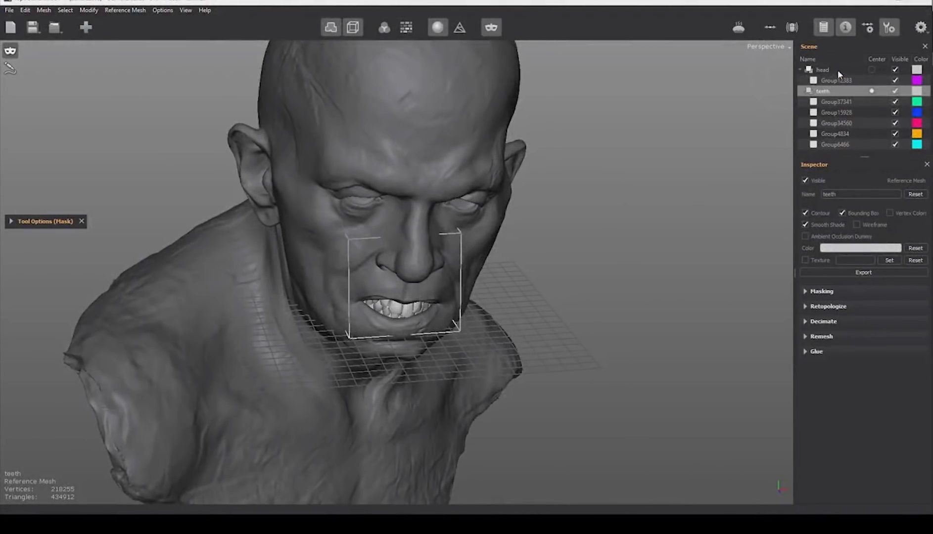
{"action": "left_click", "coordinate": [871, 70]}
{"action": "left_click", "coordinate": [865, 70]}
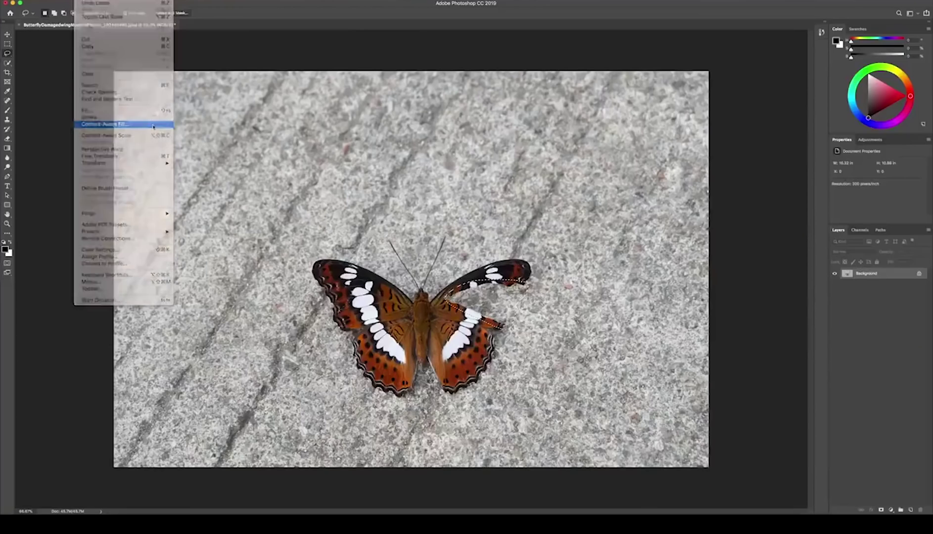
- Drop the 2-Rustic kitchen image into the second circle frame, then bring up the Text for Frame layer's options
{"action": "left_click", "coordinate": [415, 356]}
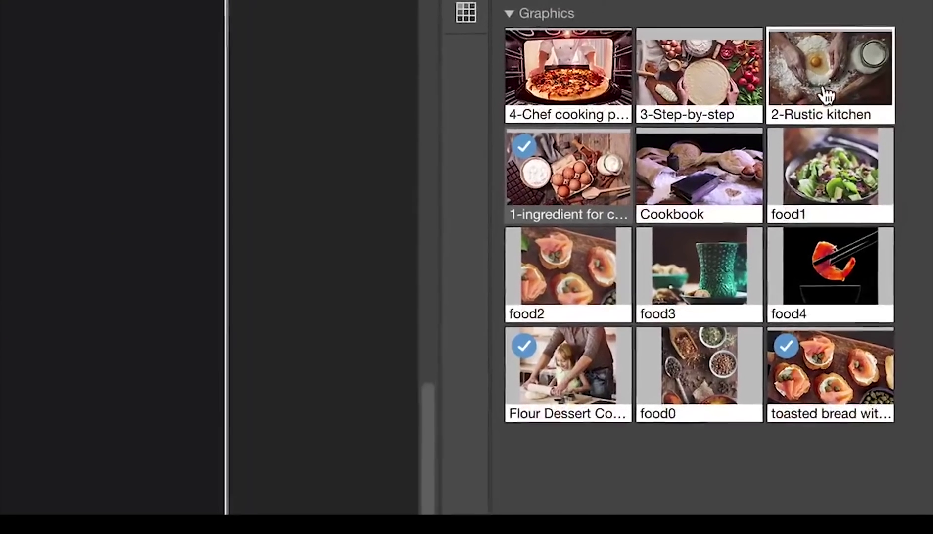
{"action": "left_click_drag", "start_coordinate": [827, 80], "coordinate": [495, 233]}
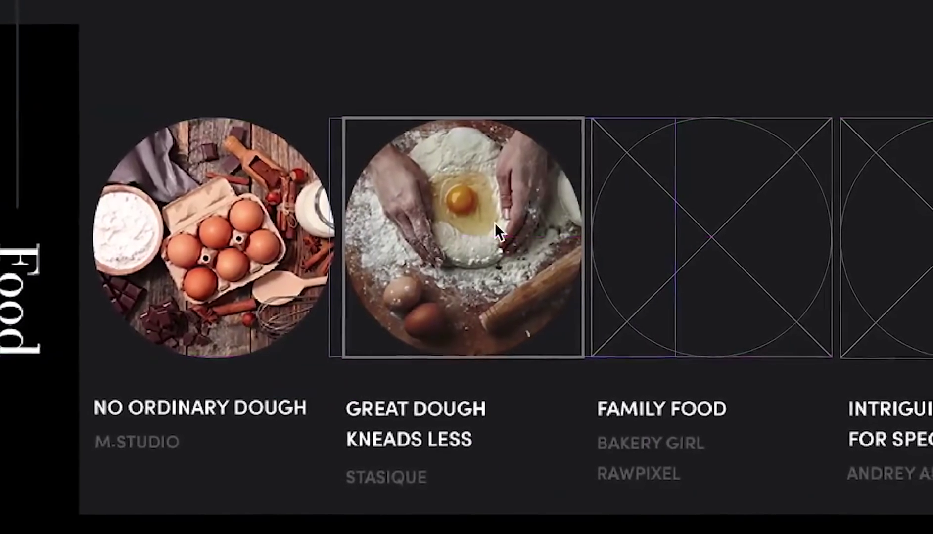
{"action": "right_click", "coordinate": [572, 197]}
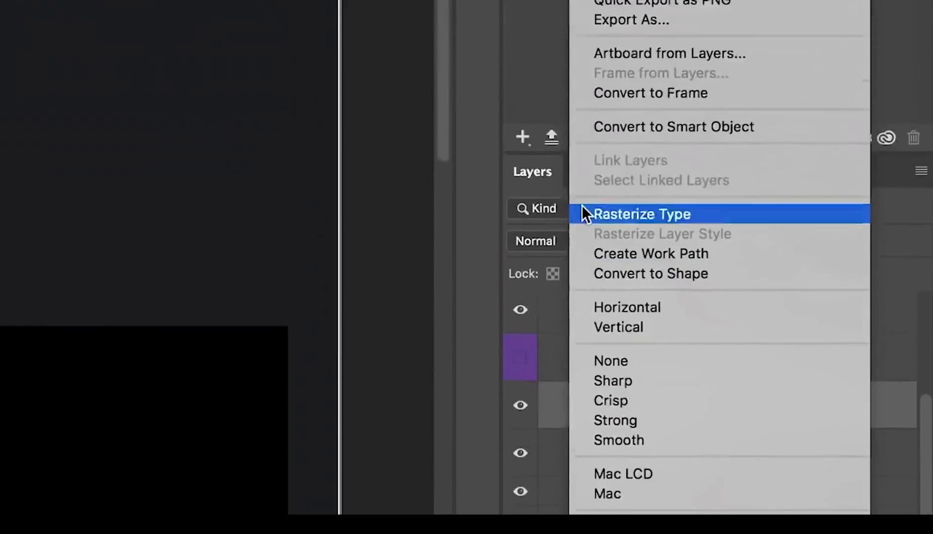